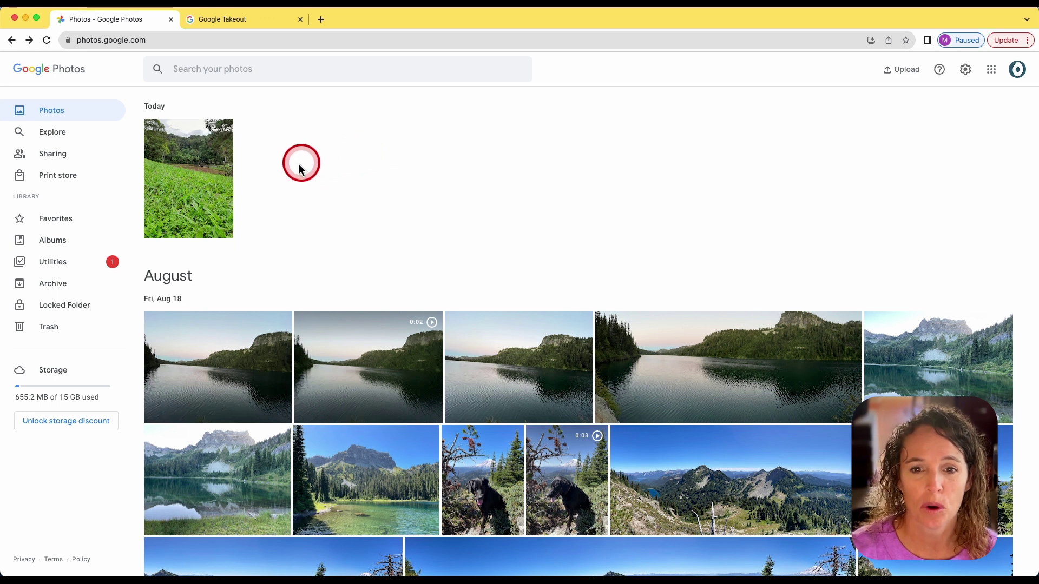
Step: Select the Today photo and every photo from Fri, Aug 18
{"action": "left_click", "coordinate": [154, 129]}
{"action": "left_click", "coordinate": [246, 342]}
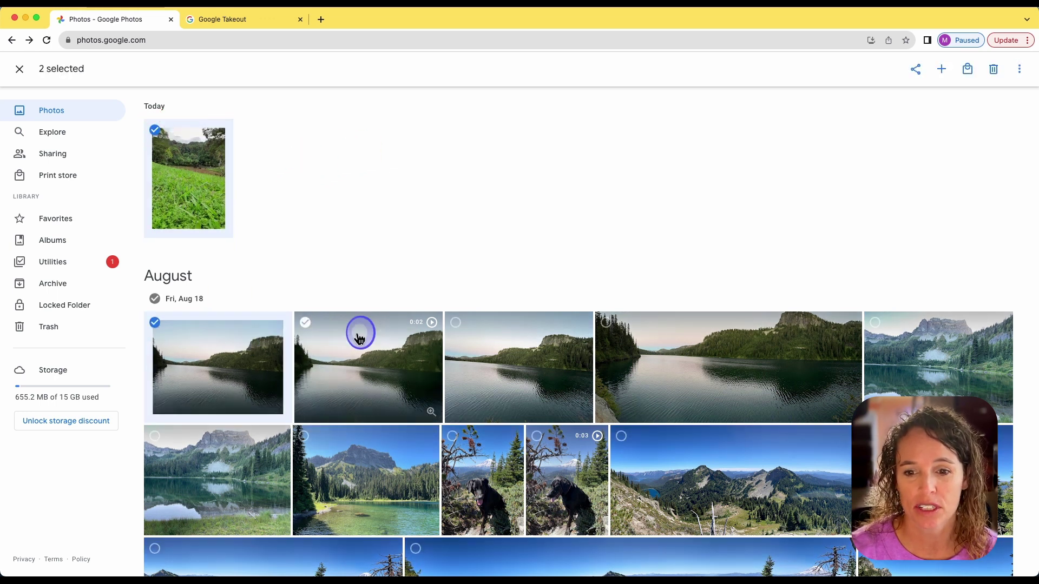
{"action": "left_click", "coordinate": [374, 330]}
{"action": "left_click", "coordinate": [482, 331]}
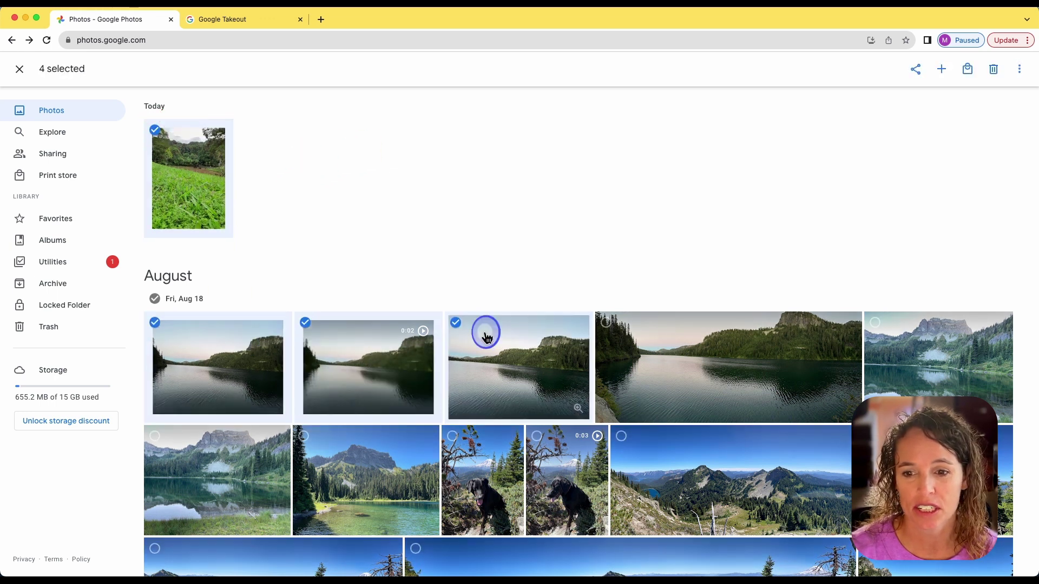
{"action": "left_click", "coordinate": [156, 300]}
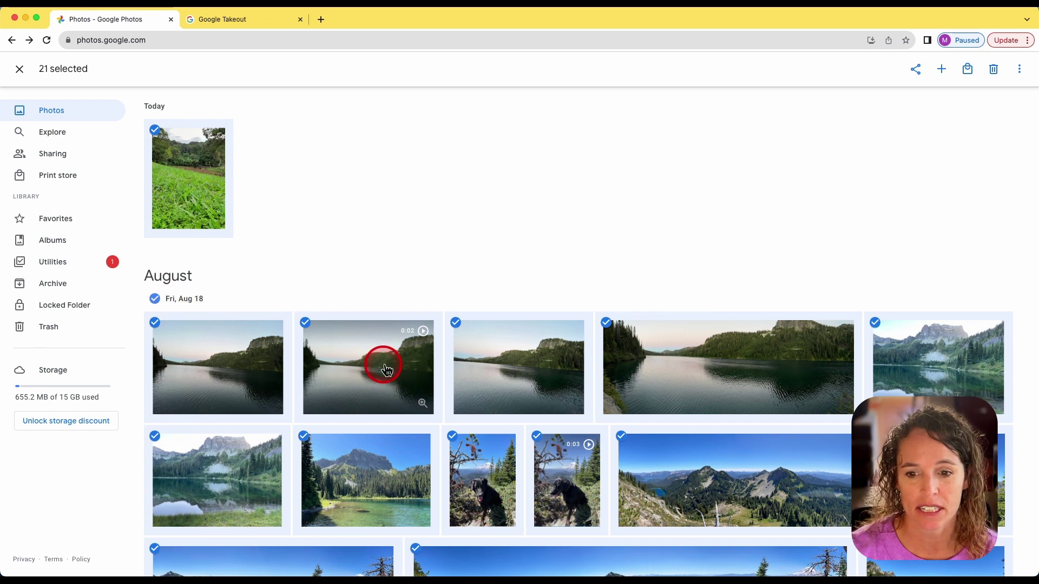
Step: Add both photos from Fri, Jul 21 and both from Thu, Jun 22 to the selection
{"action": "scroll", "coordinate": [384, 368], "scroll_direction": "down", "scroll_amount": 6}
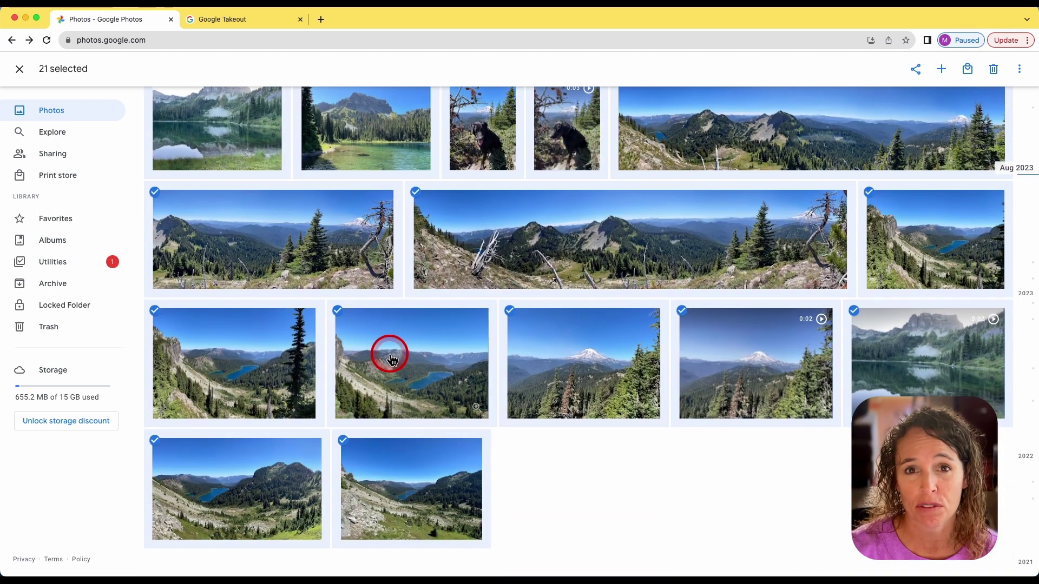
{"action": "scroll", "coordinate": [389, 355], "scroll_direction": "down", "scroll_amount": 5}
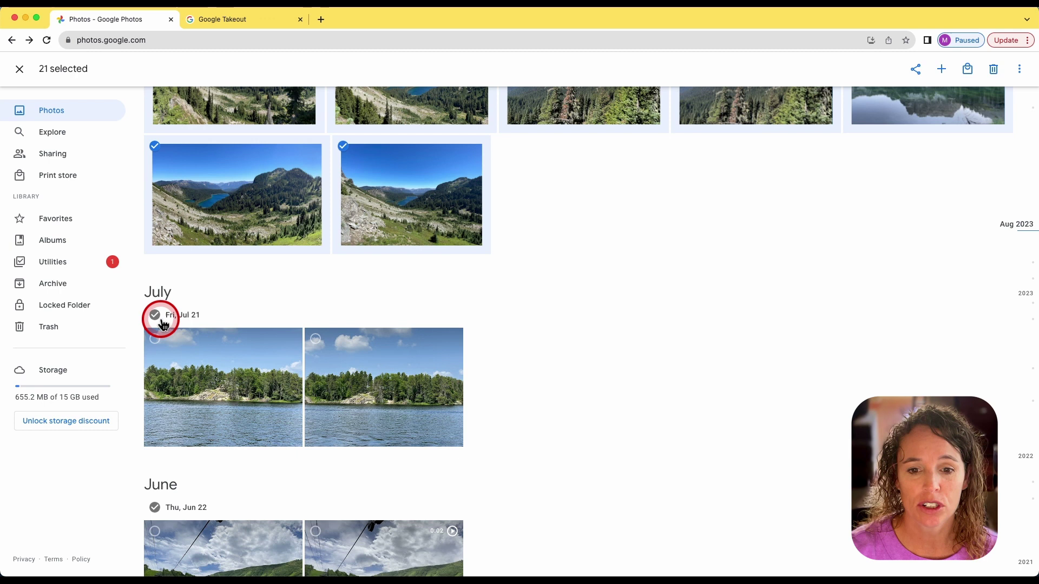
{"action": "left_click", "coordinate": [157, 316]}
{"action": "scroll", "coordinate": [413, 343], "scroll_direction": "down", "scroll_amount": 5}
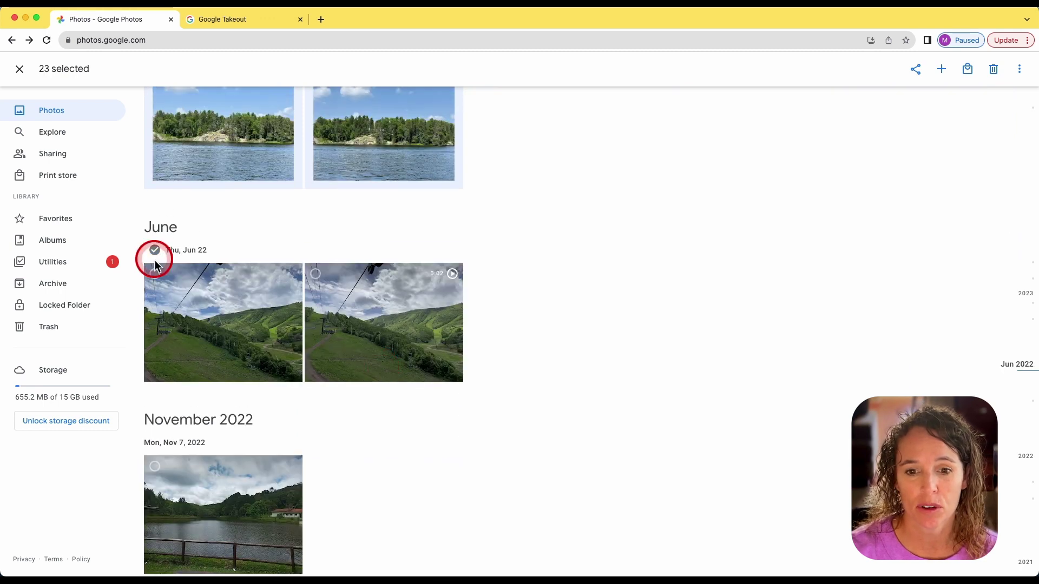
{"action": "left_click", "coordinate": [156, 252]}
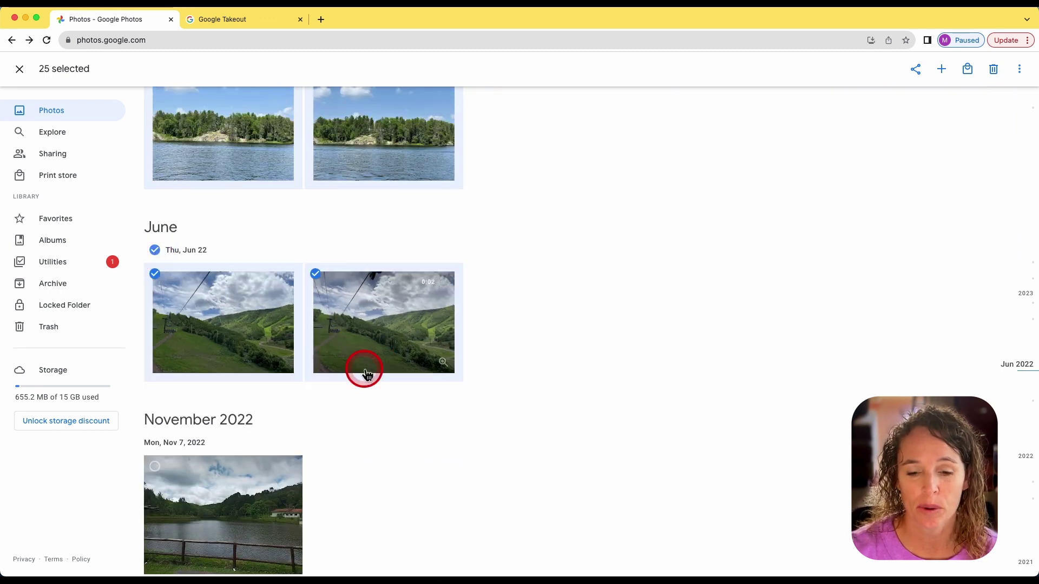
Step: Download the 25 selected items as the 91.1 MB zip Photos-001 (1).zip
{"action": "left_click", "coordinate": [1021, 74]}
{"action": "left_click", "coordinate": [947, 76]}
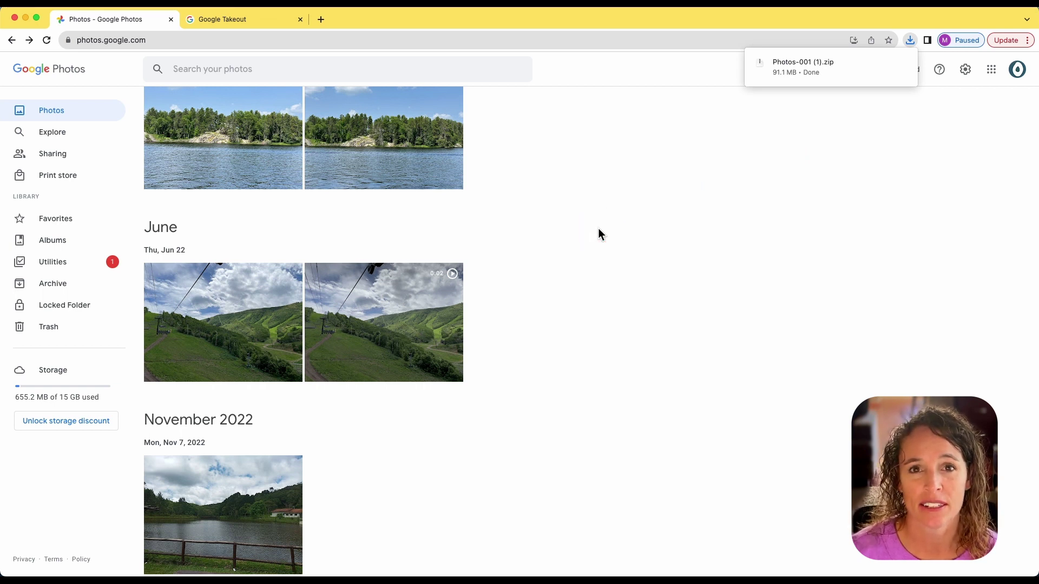
{"action": "left_click", "coordinate": [690, 146]}
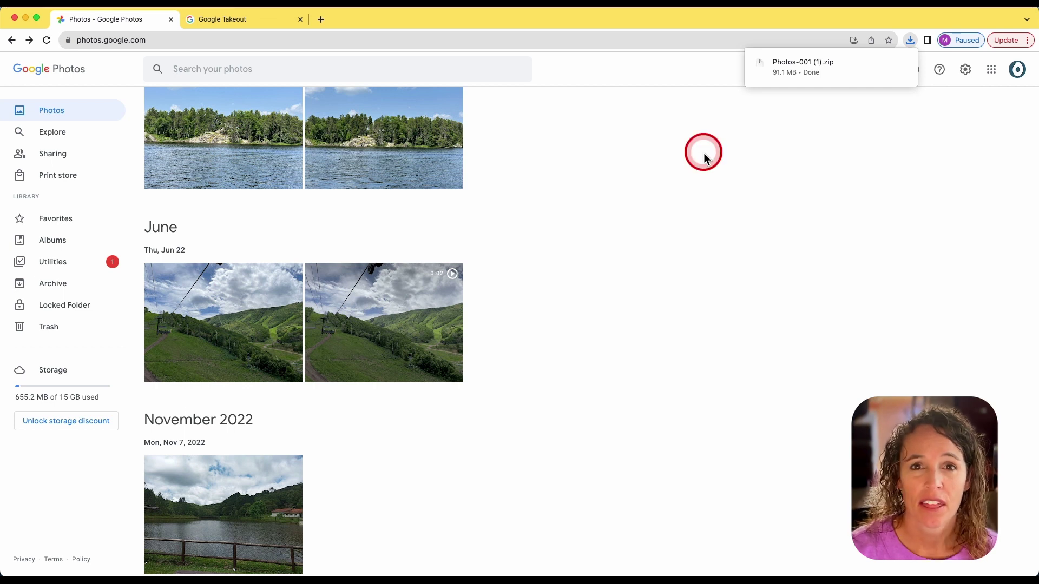
Step: On the Google Takeout page, deselect all products from the new export
{"action": "left_click", "coordinate": [238, 27]}
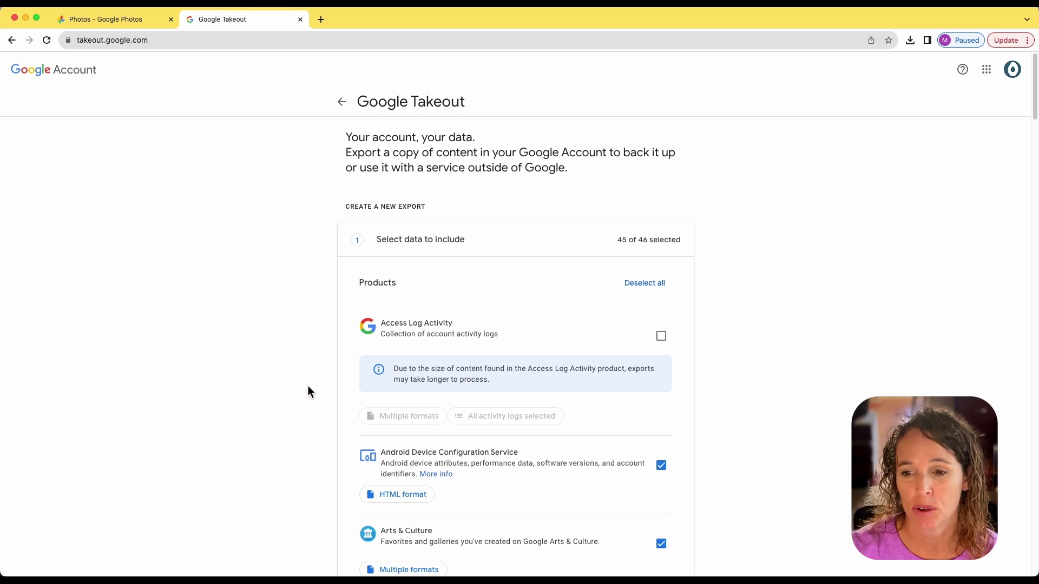
{"action": "left_click", "coordinate": [644, 285]}
{"action": "scroll", "coordinate": [575, 400], "scroll_direction": "down", "scroll_amount": 3}
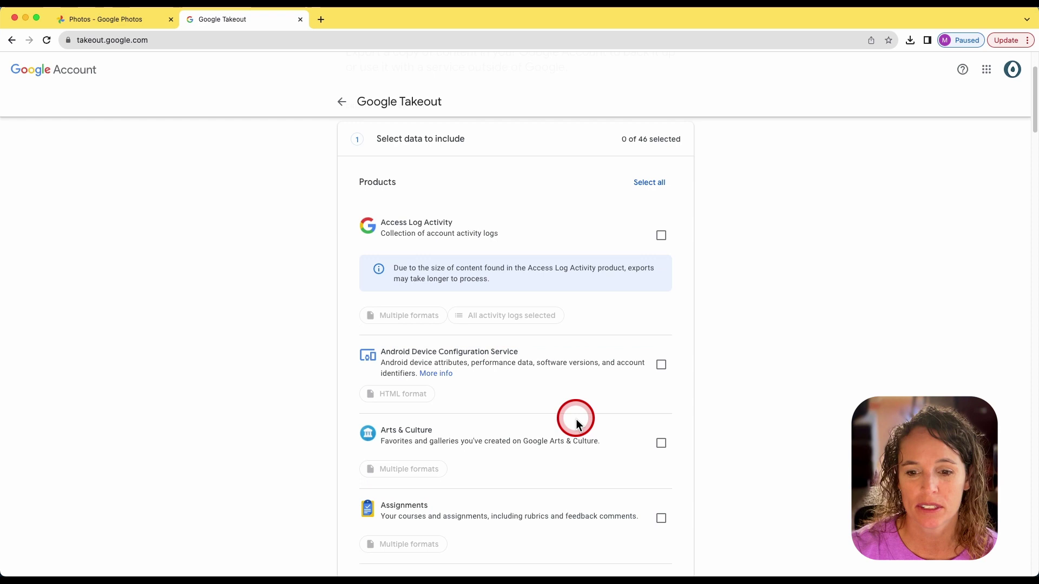
{"action": "scroll", "coordinate": [576, 417], "scroll_direction": "down", "scroll_amount": 8}
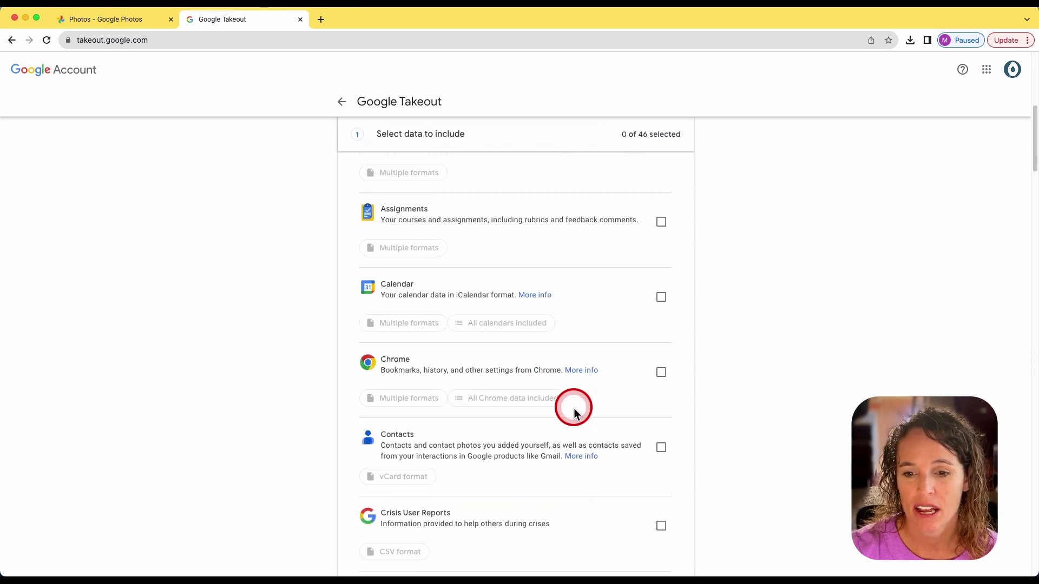
{"action": "scroll", "coordinate": [575, 412], "scroll_direction": "down", "scroll_amount": 12}
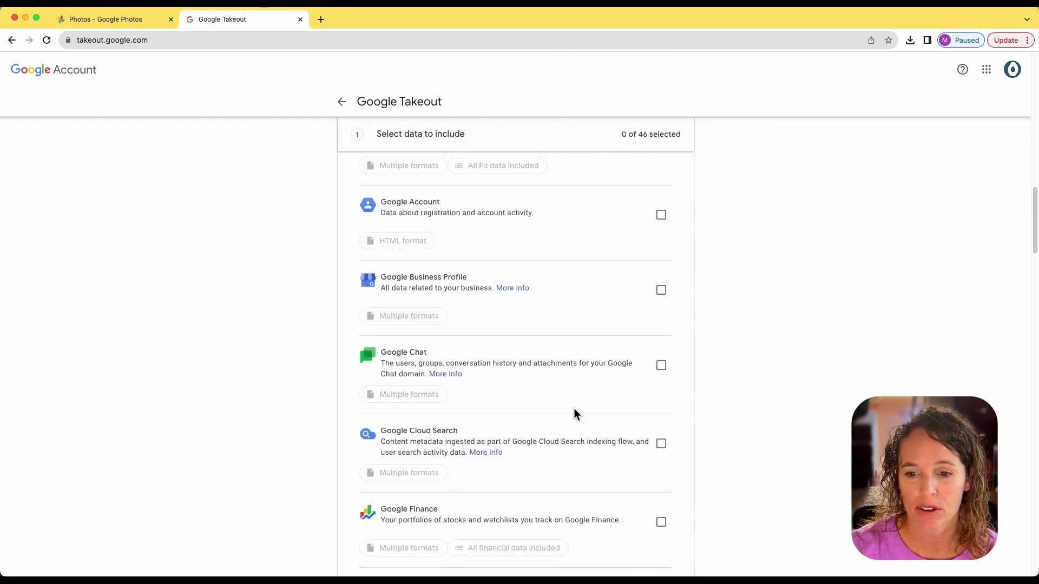
{"action": "scroll", "coordinate": [574, 413], "scroll_direction": "down", "scroll_amount": 5}
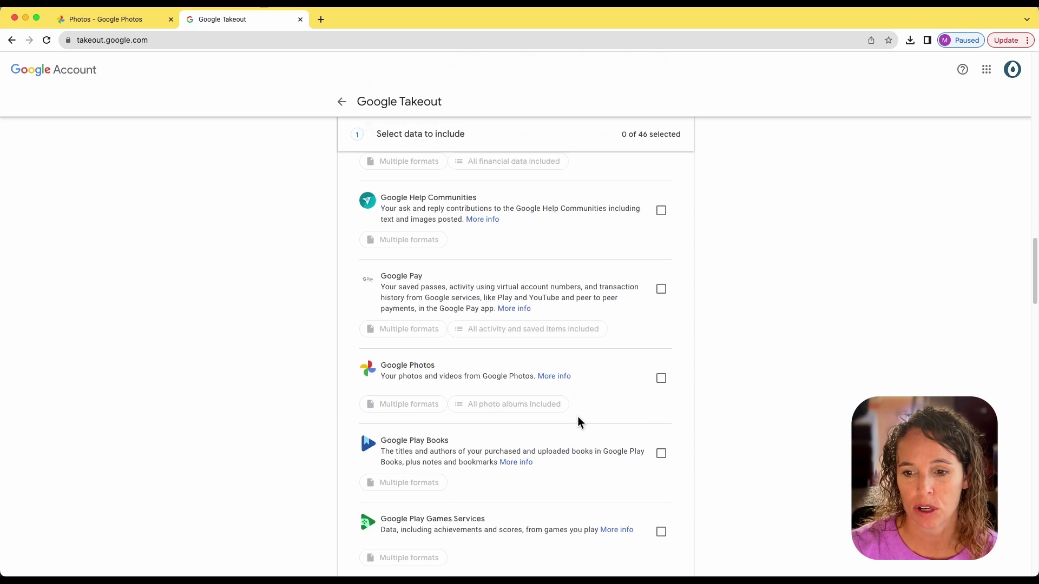
Step: Include only Google Photos, leaving 1 of 46 products selected
{"action": "left_click", "coordinate": [659, 390]}
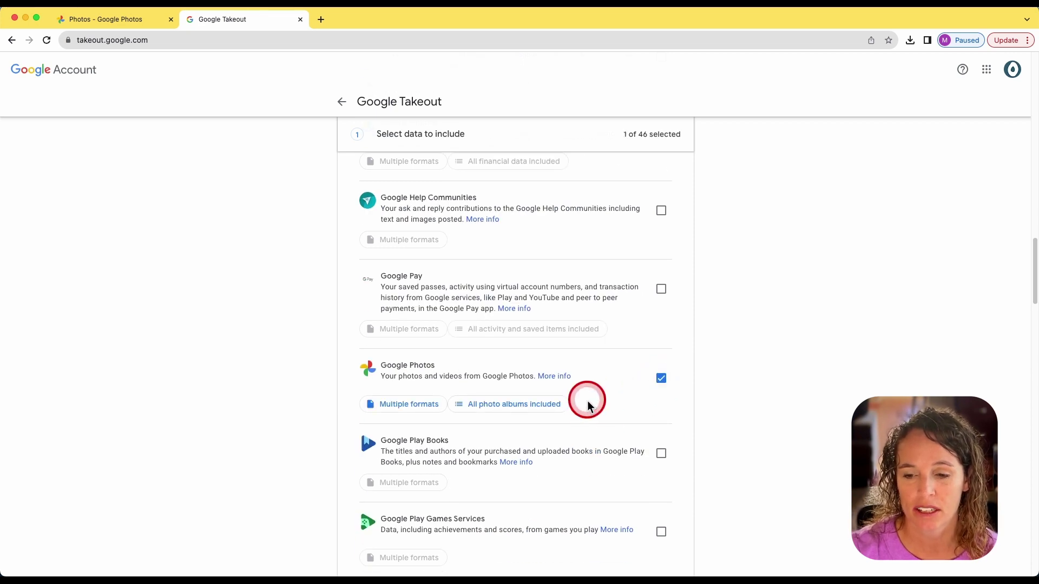
{"action": "scroll", "coordinate": [590, 404], "scroll_direction": "down", "scroll_amount": 9}
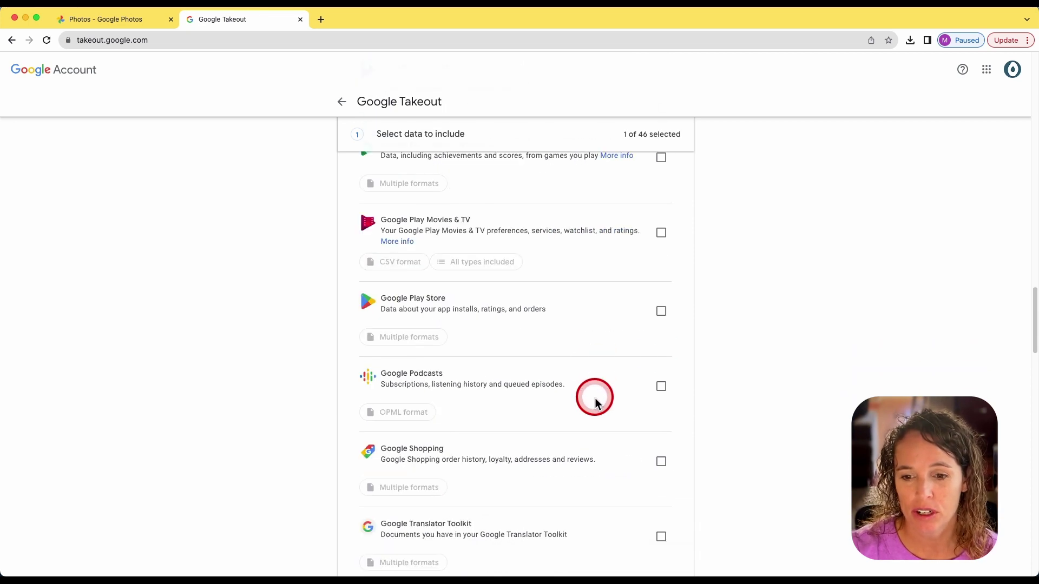
{"action": "scroll", "coordinate": [595, 403], "scroll_direction": "down", "scroll_amount": 11}
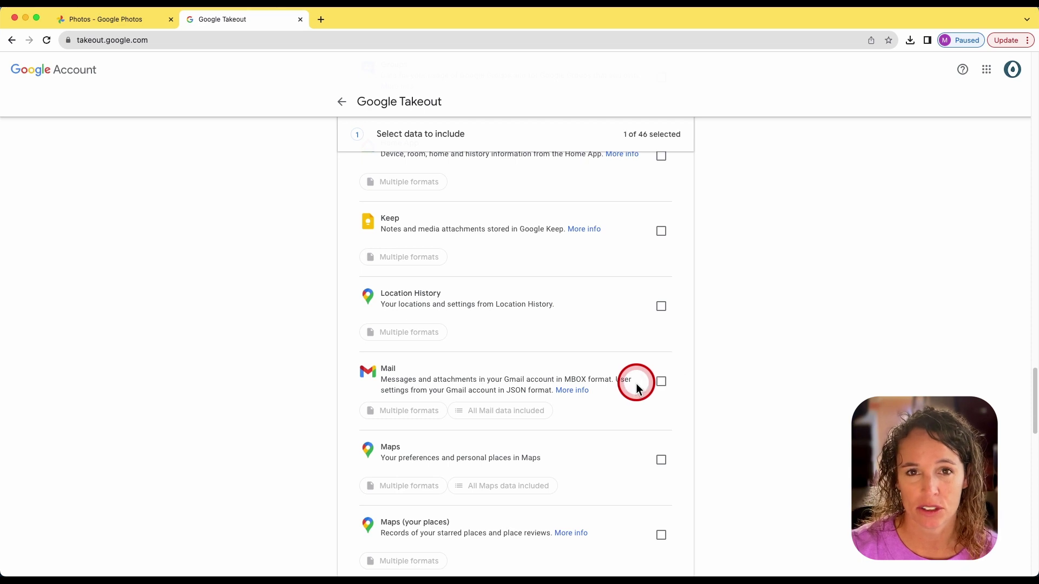
{"action": "scroll", "coordinate": [628, 381], "scroll_direction": "up", "scroll_amount": 1}
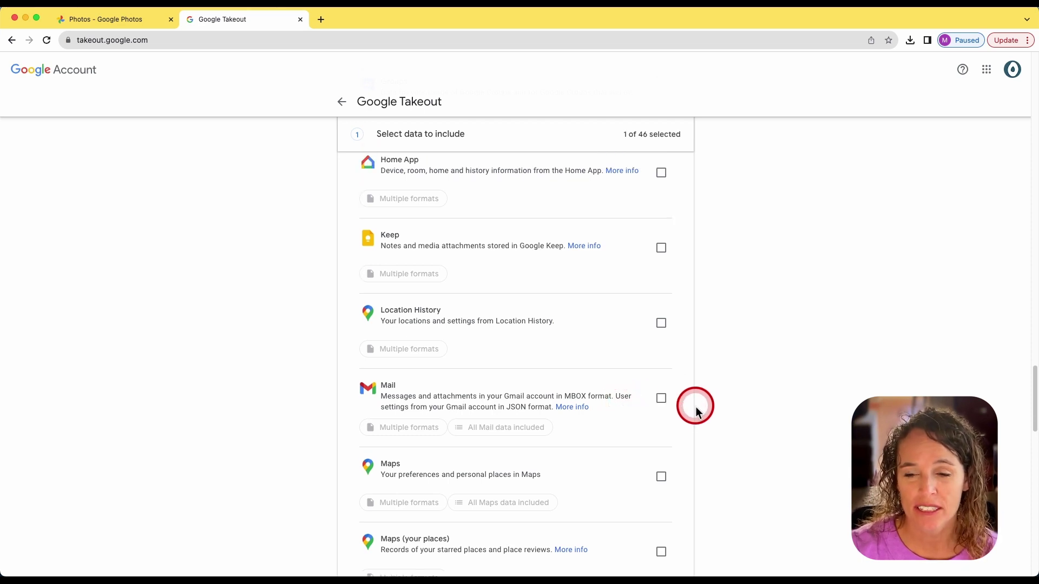
{"action": "mouse_move", "coordinate": [696, 407]}
{"action": "left_mouse_down"}
{"action": "mouse_move", "coordinate": [710, 411]}
{"action": "mouse_move", "coordinate": [692, 407]}
{"action": "left_mouse_up"}
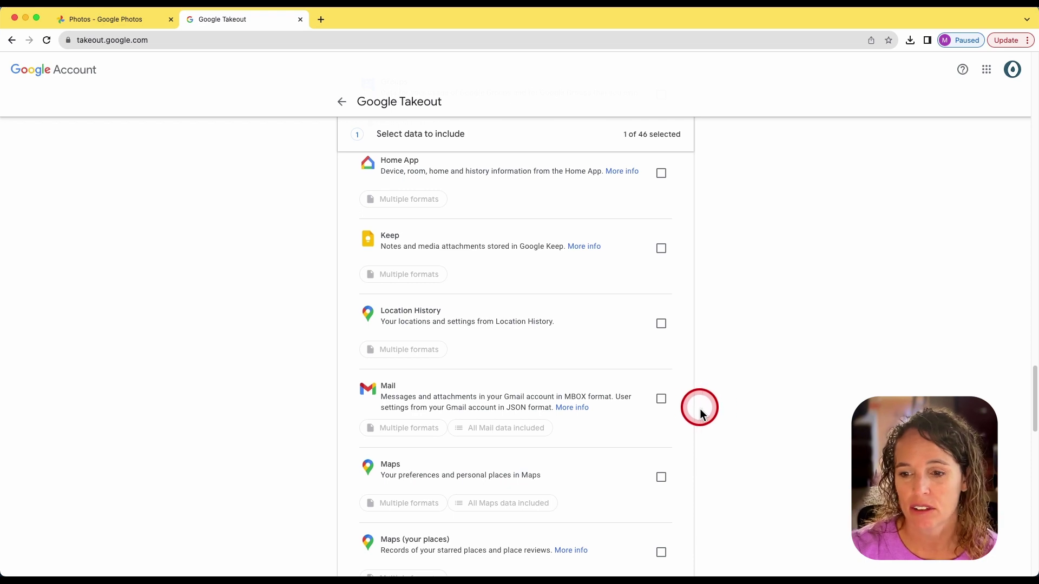
{"action": "scroll", "coordinate": [694, 411], "scroll_direction": "down", "scroll_amount": 3}
{"action": "scroll", "coordinate": [697, 413], "scroll_direction": "down", "scroll_amount": 20}
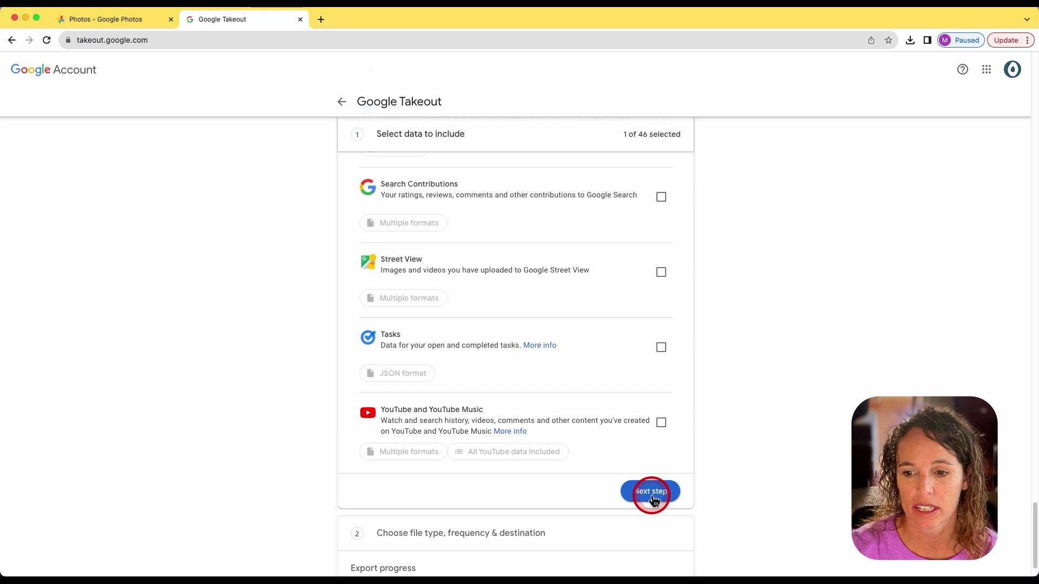
Step: Create a one-time .zip export, 2 GB files, with the download link sent via email
{"action": "left_click", "coordinate": [657, 491]}
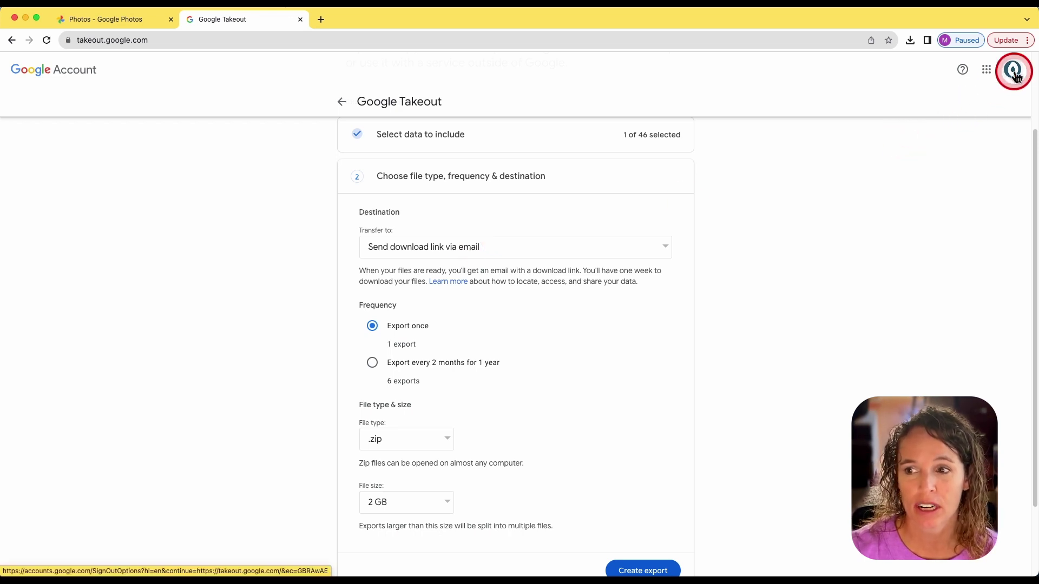
{"action": "left_click", "coordinate": [477, 262]}
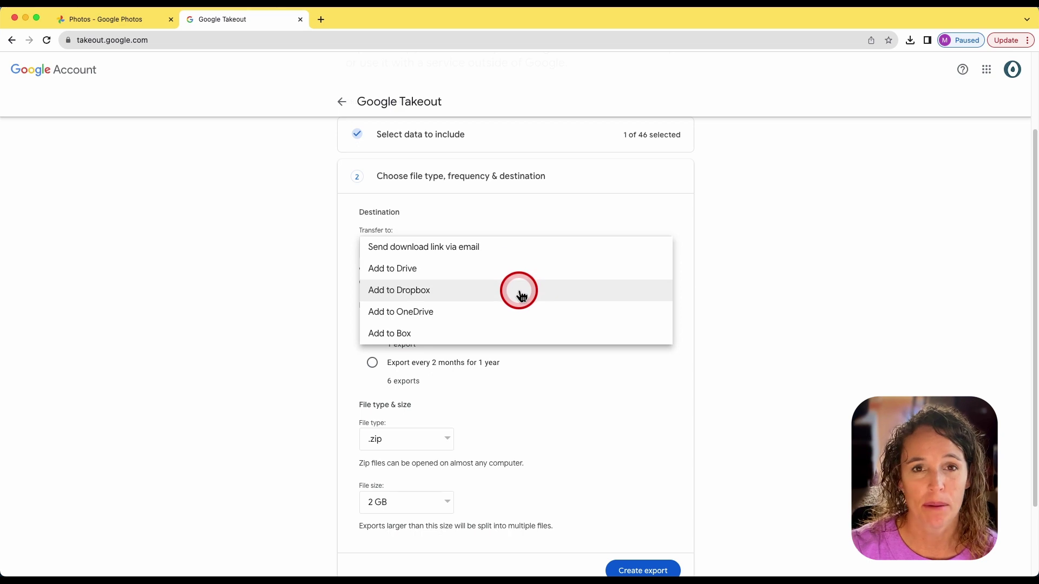
{"action": "left_click", "coordinate": [800, 287]}
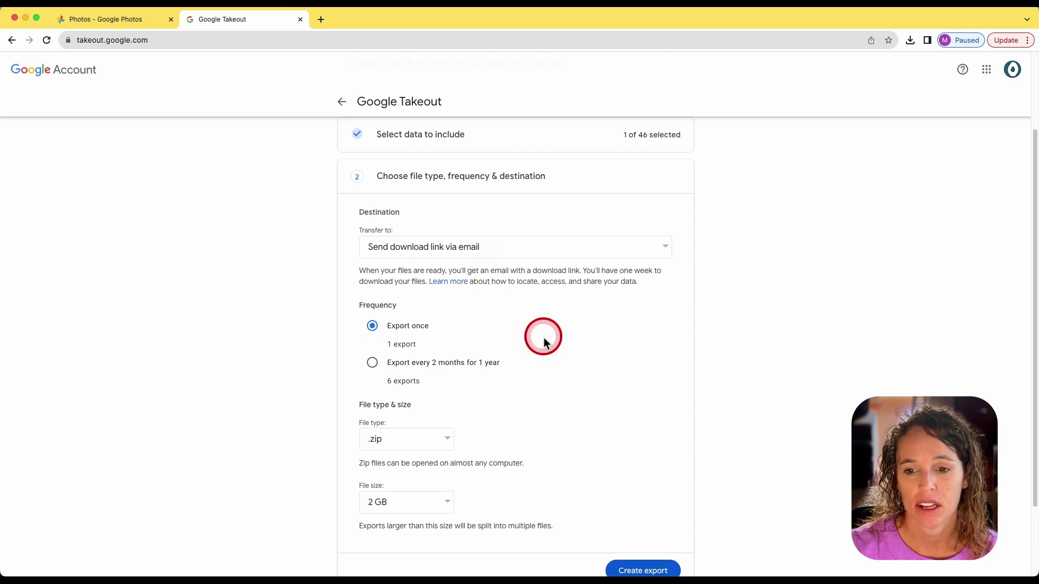
{"action": "scroll", "coordinate": [543, 337], "scroll_direction": "down", "scroll_amount": 2}
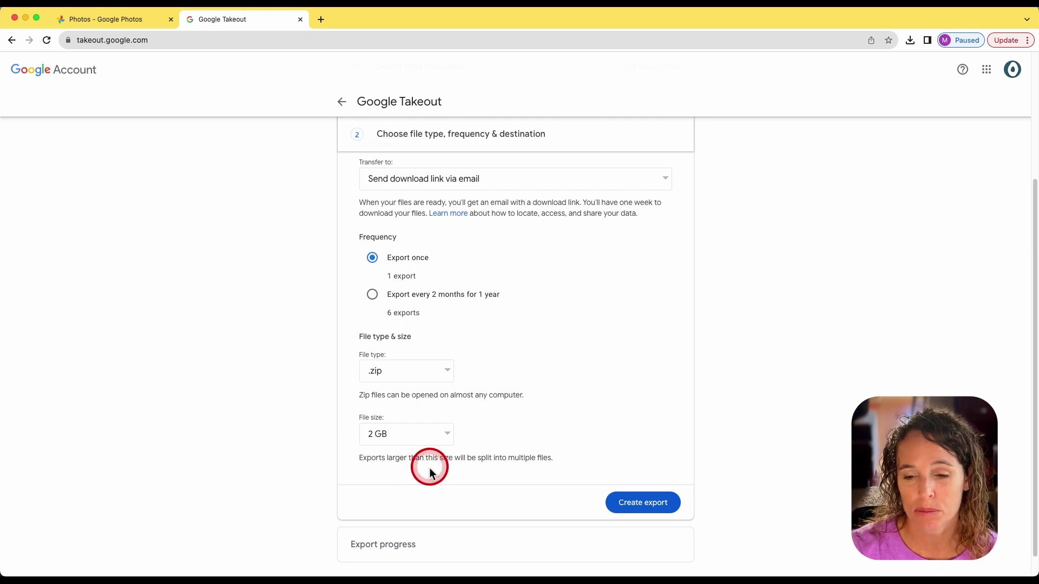
{"action": "scroll", "coordinate": [536, 471], "scroll_direction": "down", "scroll_amount": 2}
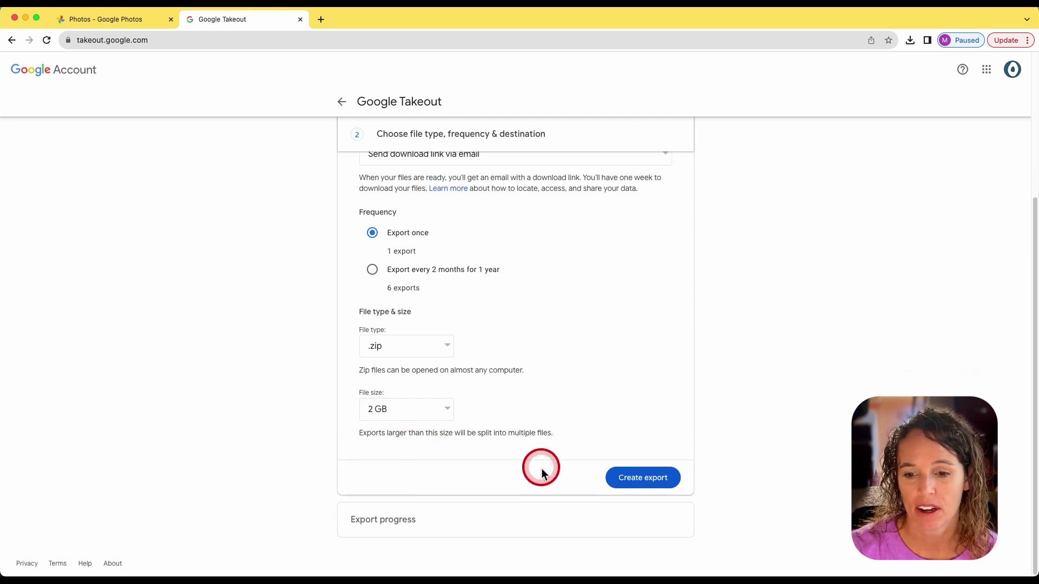
{"action": "left_click", "coordinate": [647, 487]}
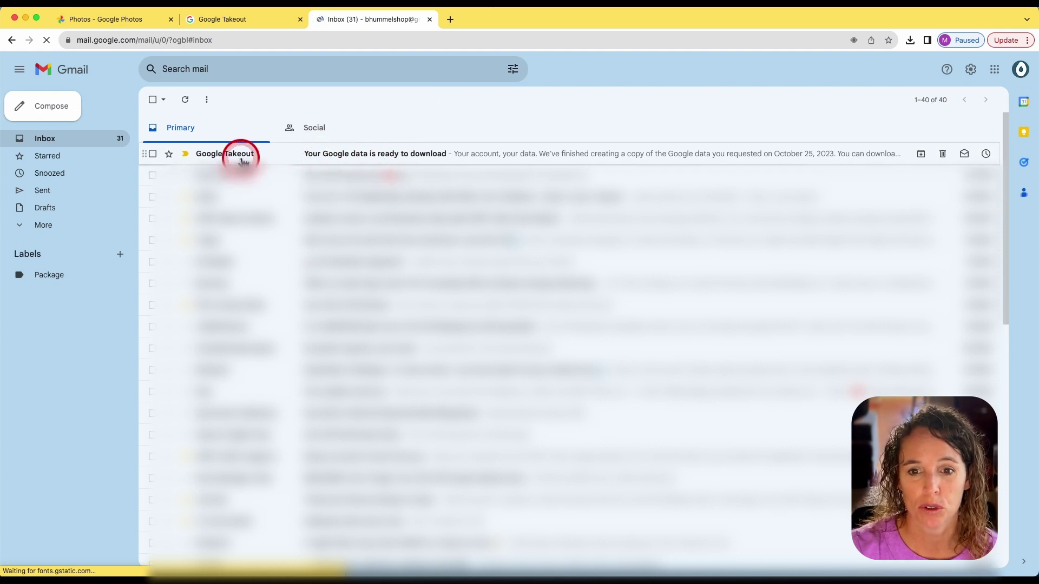
Step: Open the Takeout 'Your Google data is ready to download' email and follow Download your files
{"action": "left_click", "coordinate": [385, 153]}
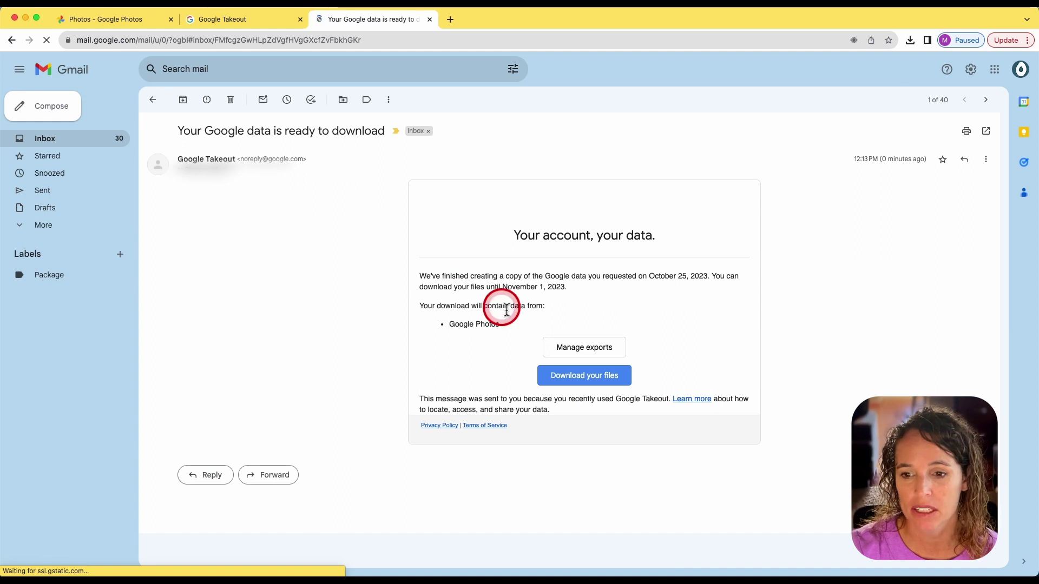
{"action": "left_click", "coordinate": [576, 375]}
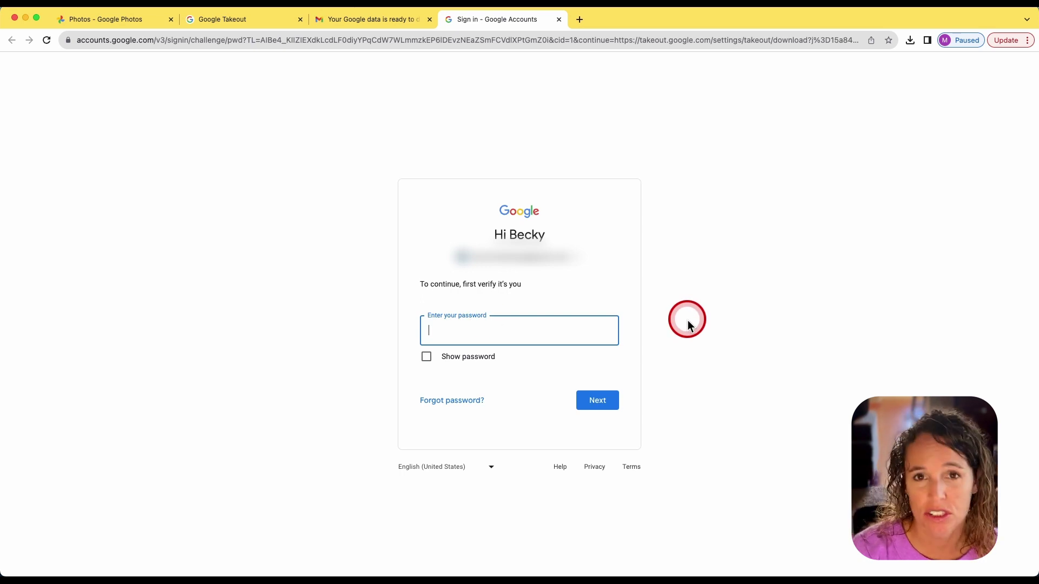
Step: Verify identity with the account password and download the 196.5 MB Google Photos export
{"action": "key", "text": "super+v"}
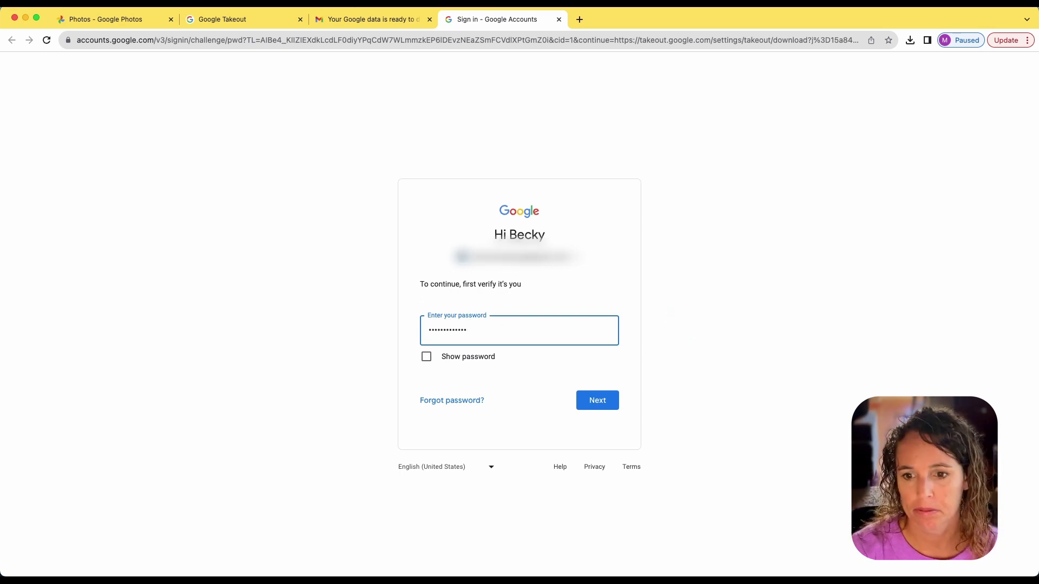
{"action": "key", "text": "Return"}
{"action": "left_click", "coordinate": [611, 261]}
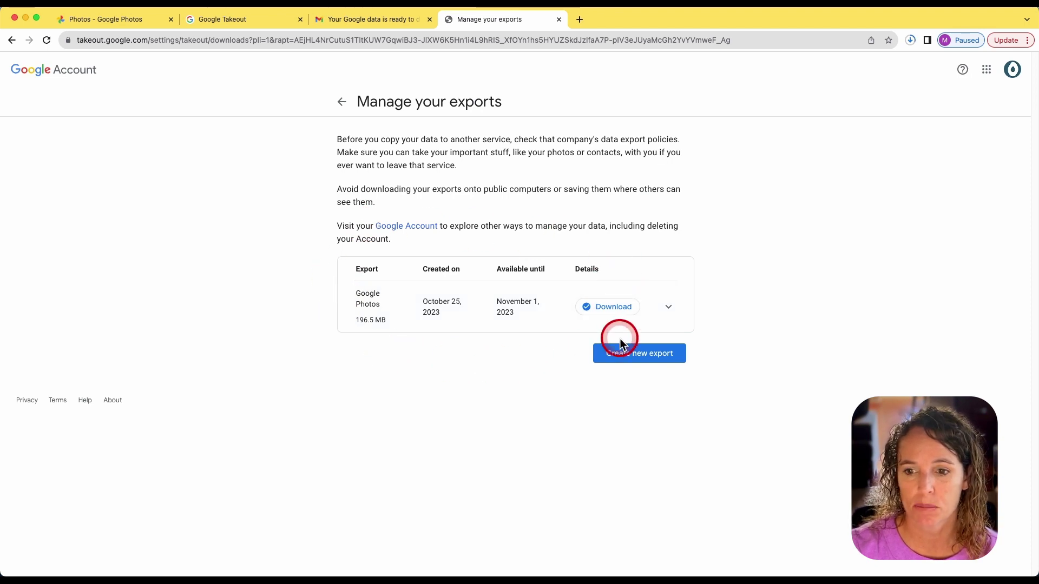
{"action": "left_click", "coordinate": [612, 308]}
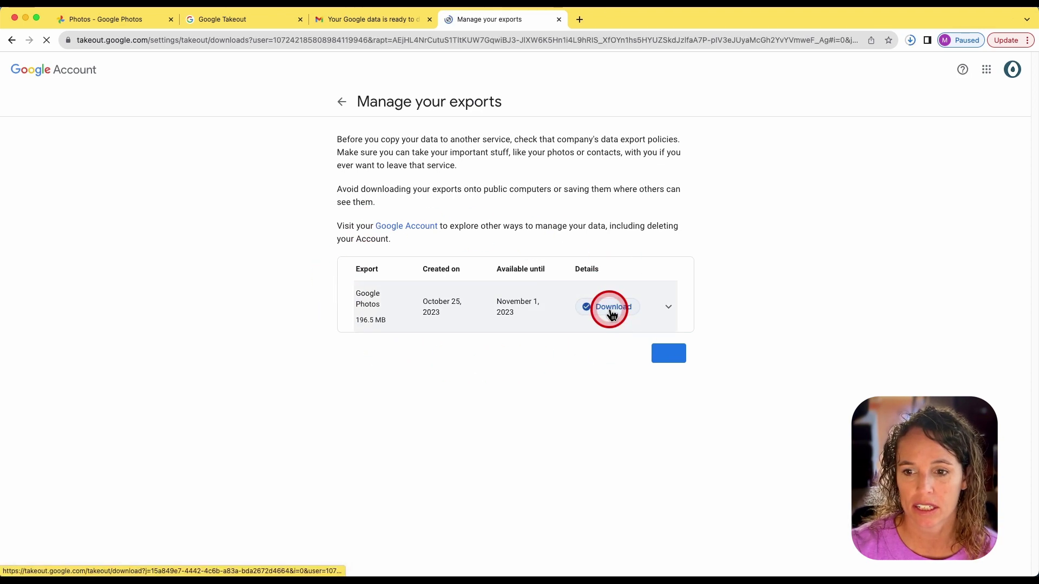